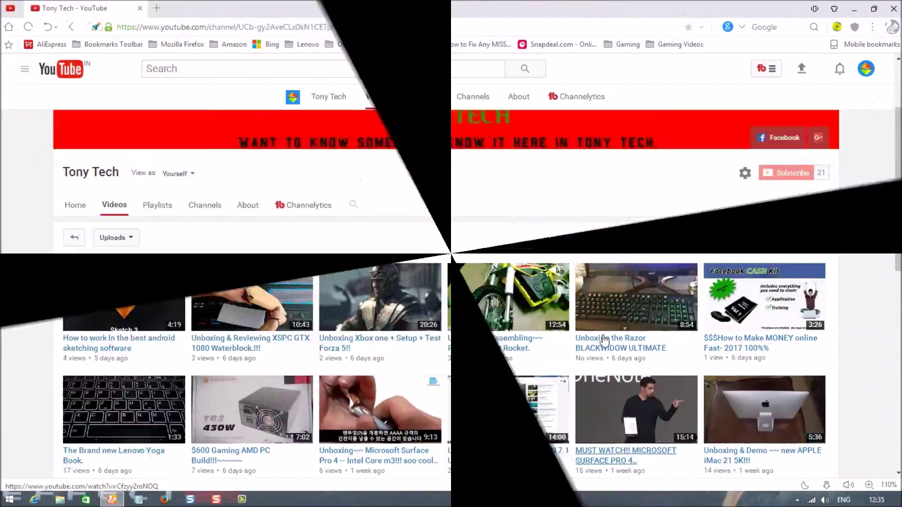
scroll(602, 340, "up", 1)
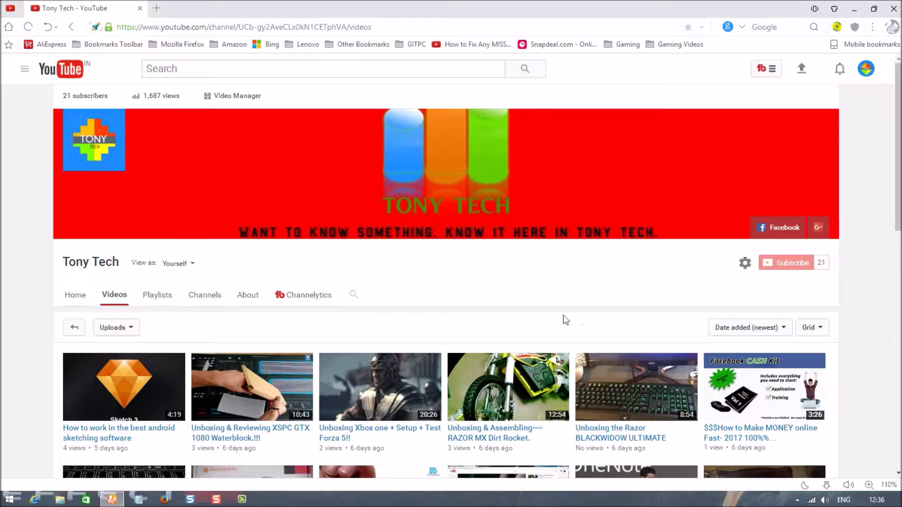
View the Tony Tech About page's description, country and links, then return to the videos grid.
left_click(248, 298)
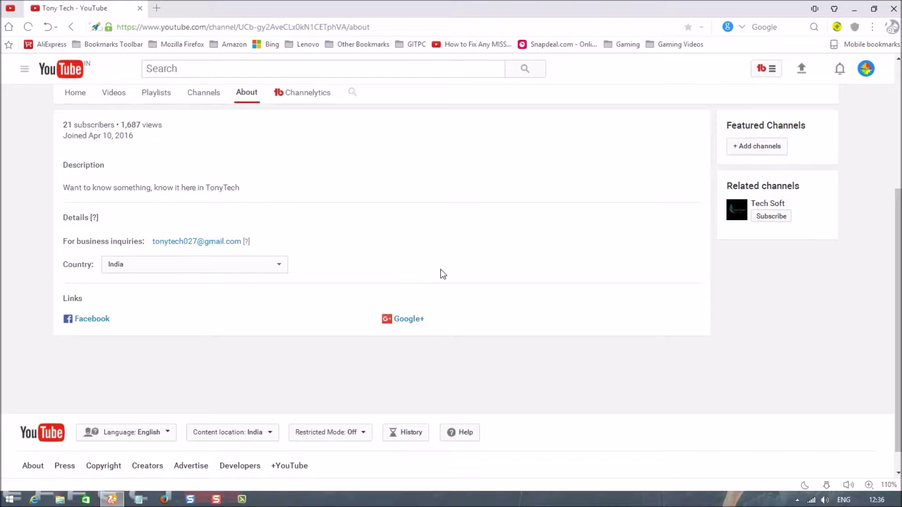
scroll(437, 254, "up", 2)
scroll(88, 239, "up", 2)
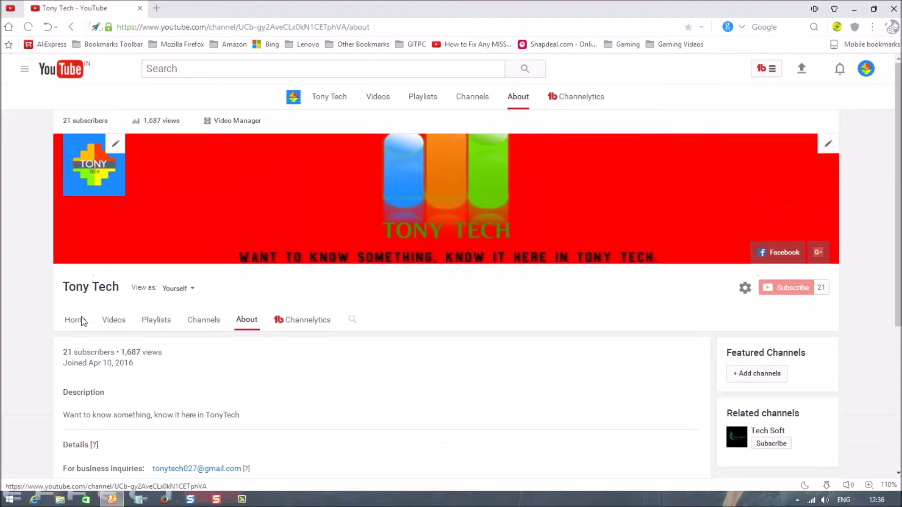
left_click(114, 327)
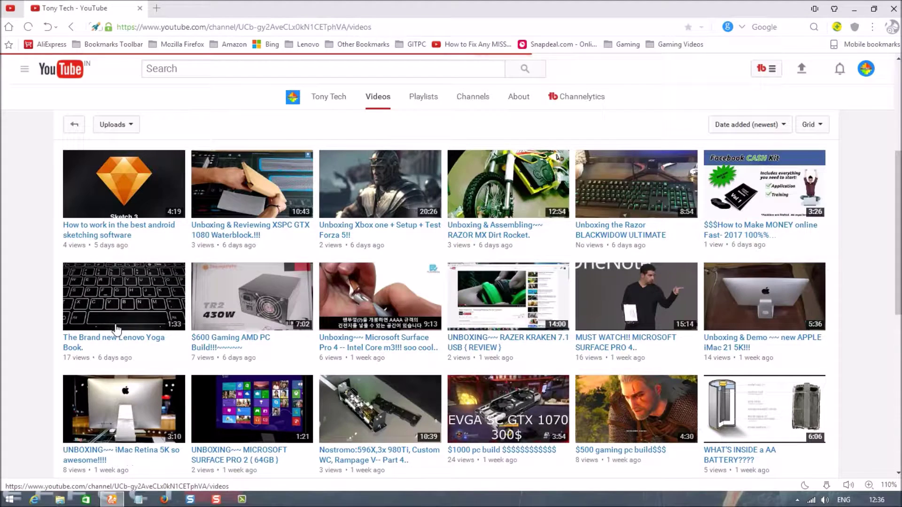
scroll(113, 327, "up", 3)
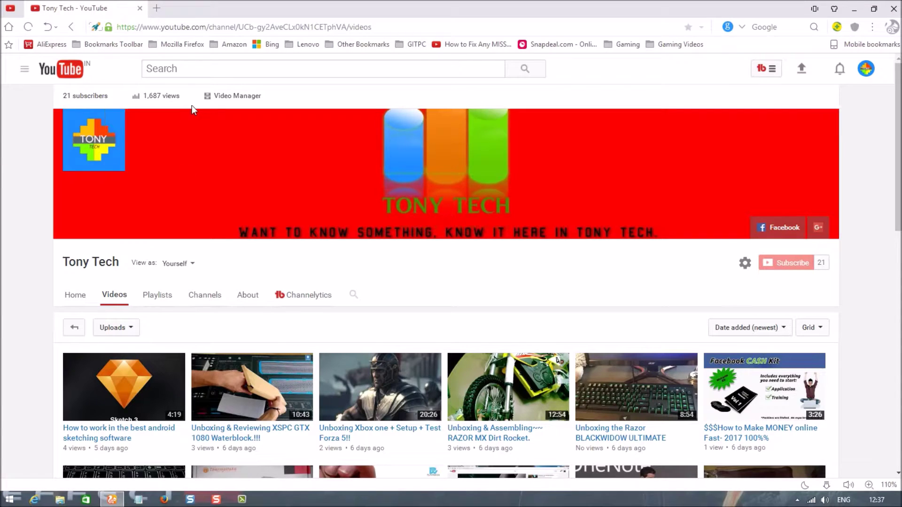
scroll(374, 333, "down", 3)
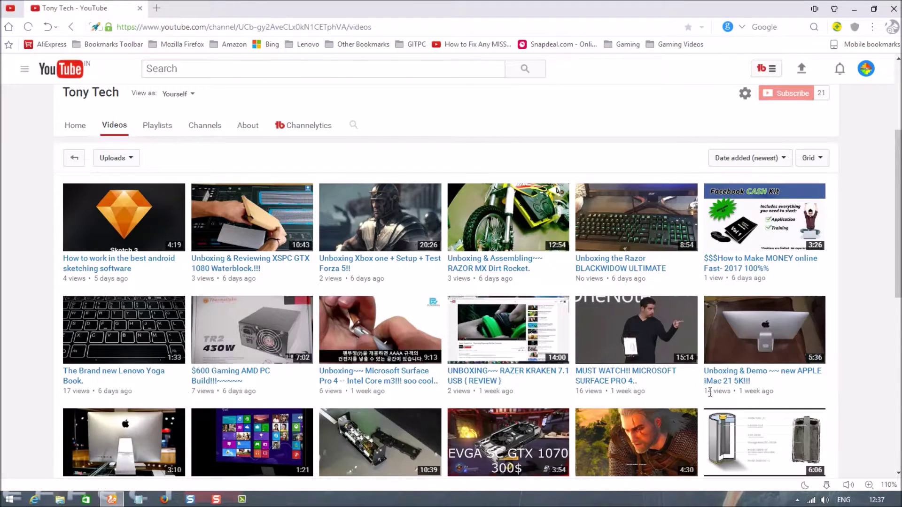
scroll(691, 380, "down", 1)
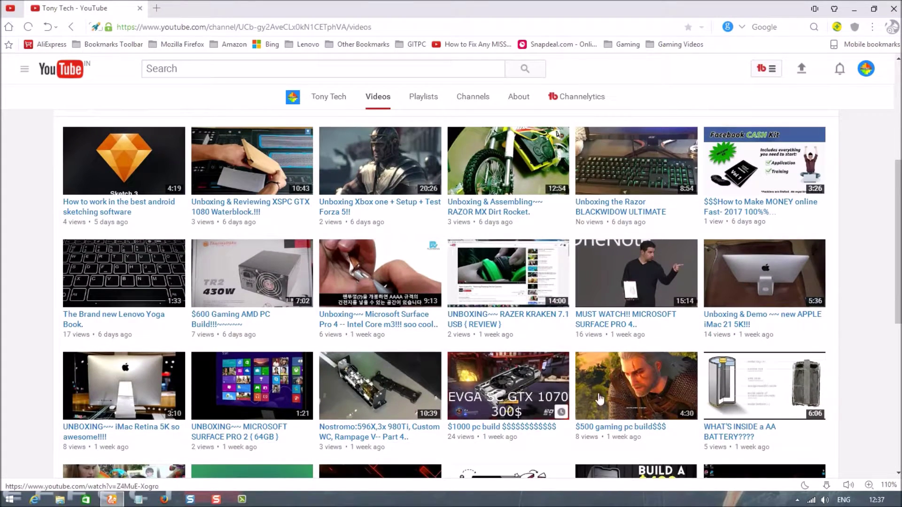
scroll(603, 401, "down", 3)
scroll(606, 404, "up", 1)
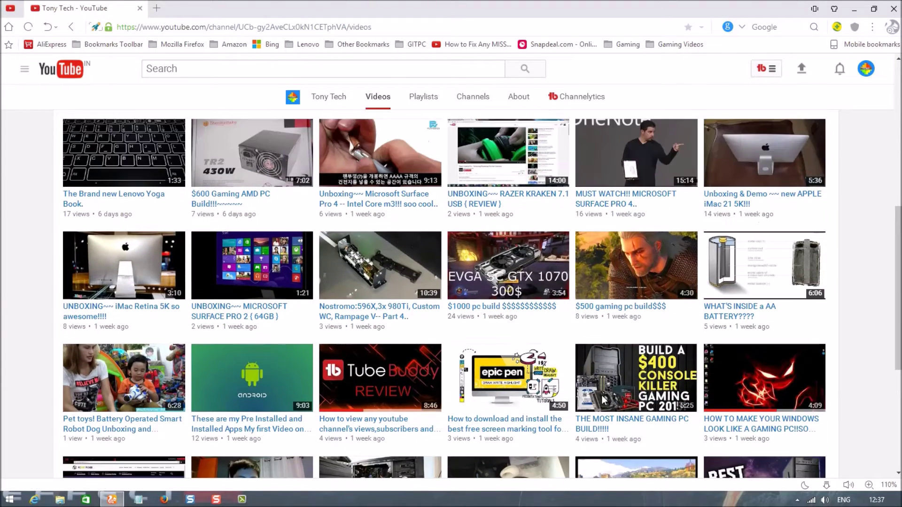
scroll(607, 406, "up", 2)
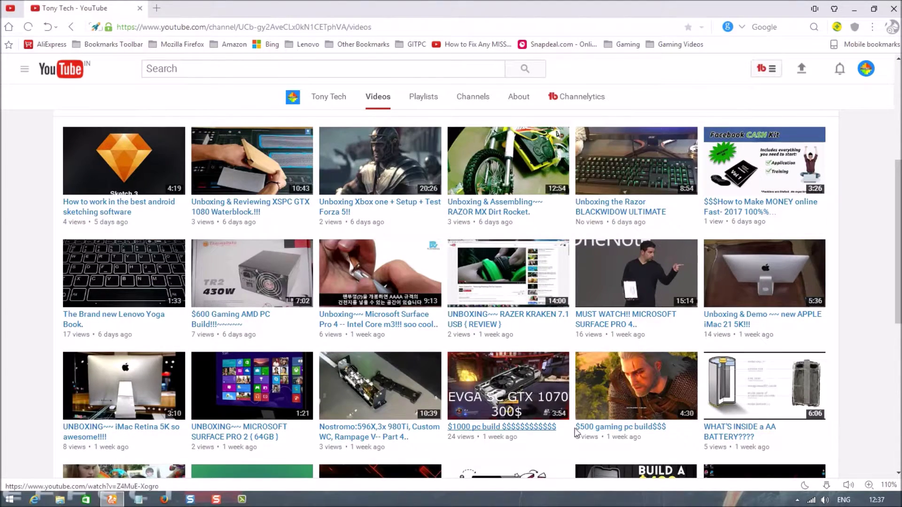
mouse_move(508, 267)
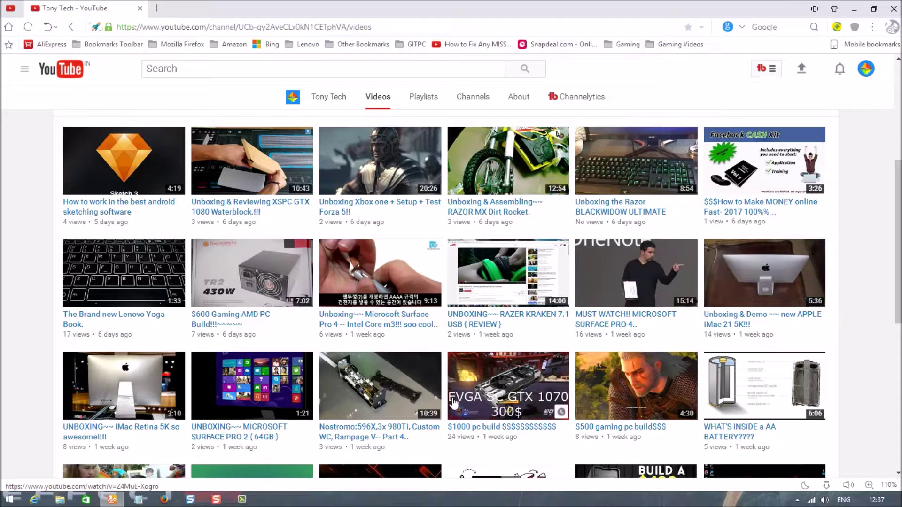
scroll(632, 399, "up", 2)
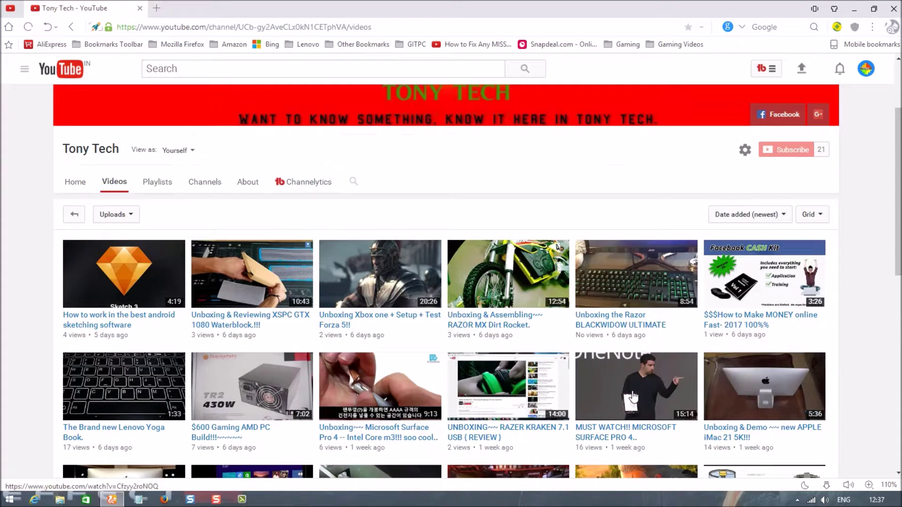
scroll(632, 398, "up", 2)
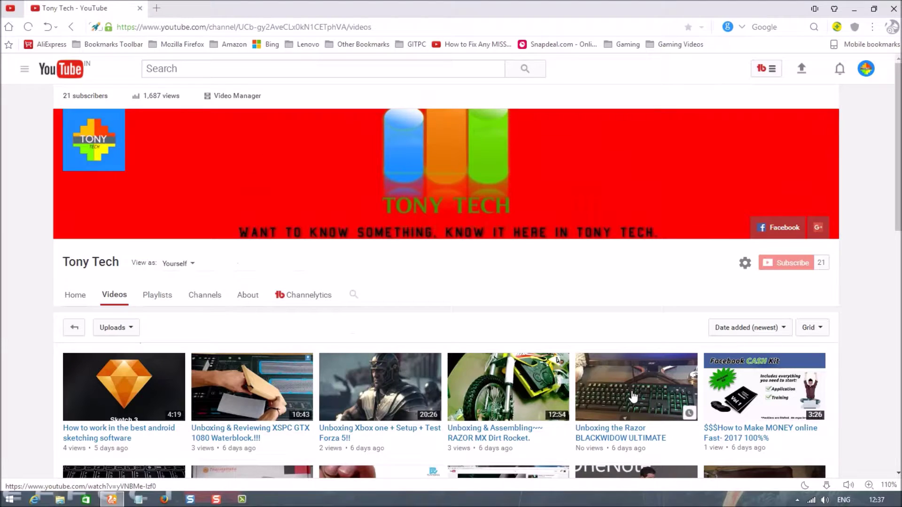